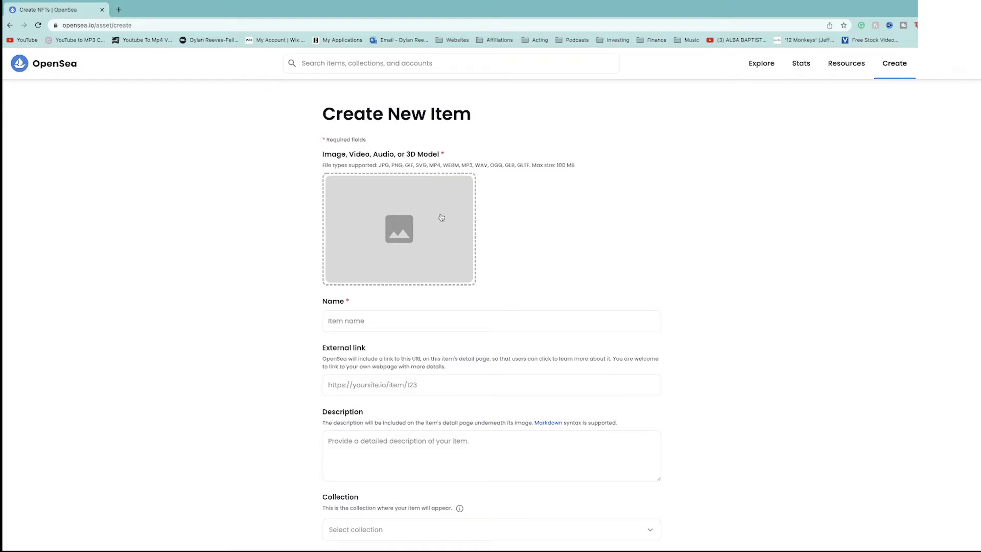
Step: Begin choosing a media file, try selecting the house GLB, then cancel the file picker
click(442, 218)
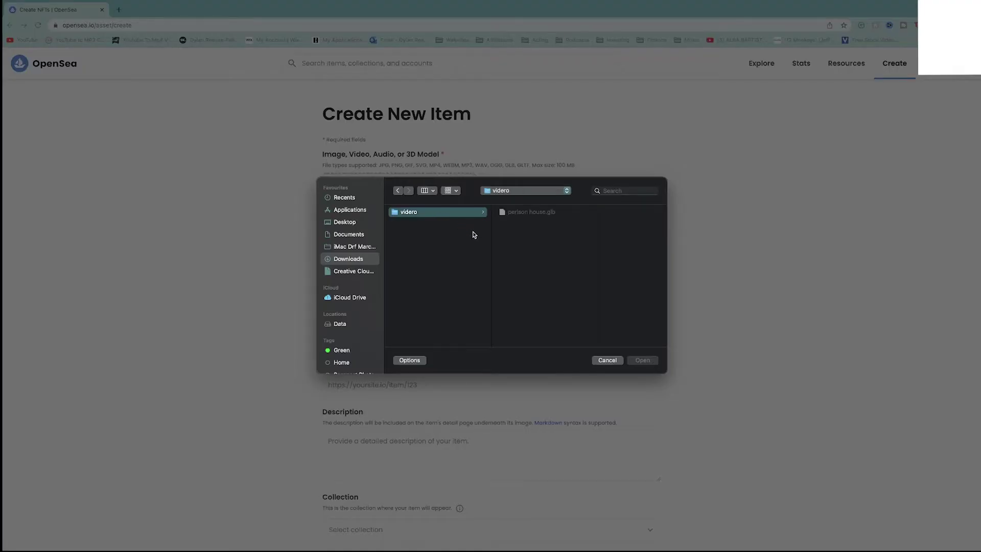
click(531, 213)
click(531, 212)
click(611, 361)
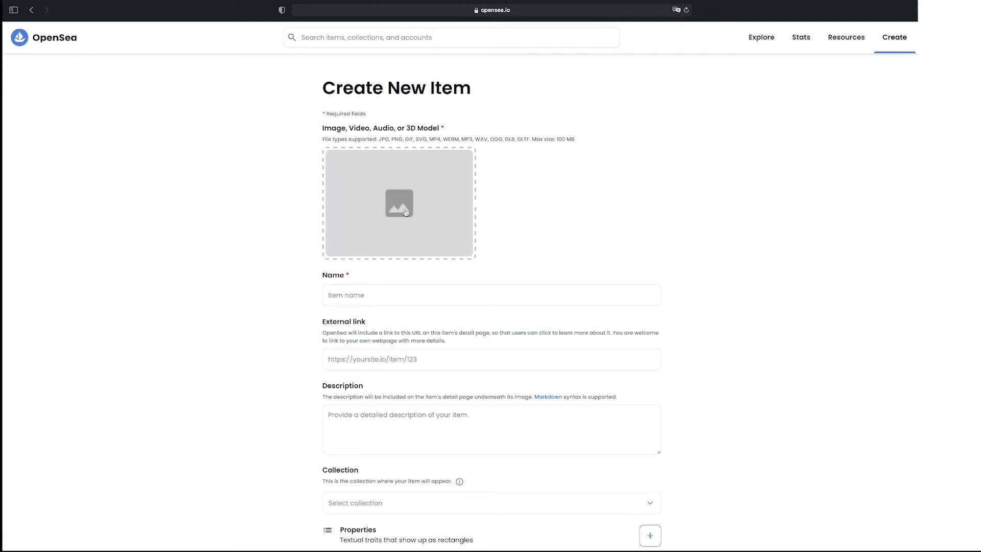
Step: Upload perison house.glb from the videro folder as the item's media
click(406, 212)
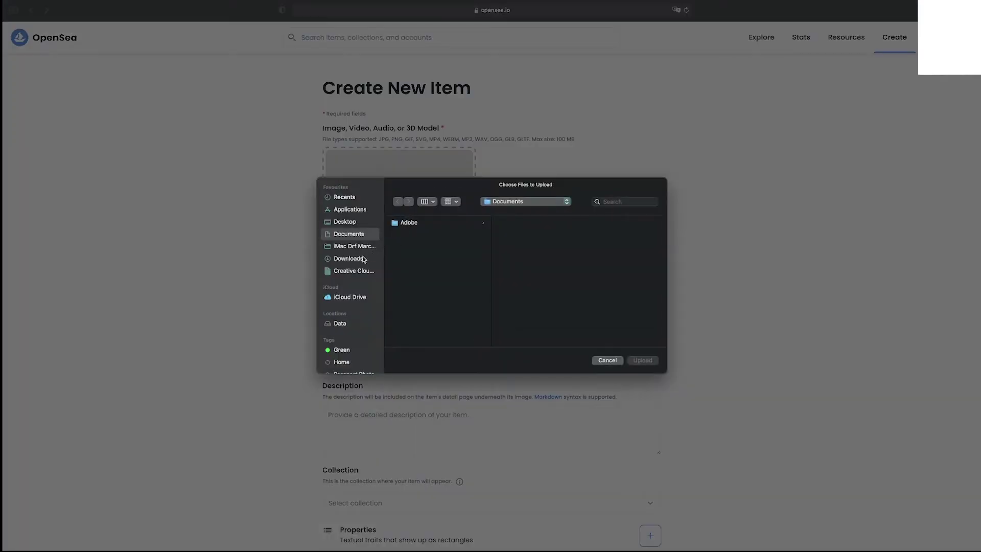
click(431, 223)
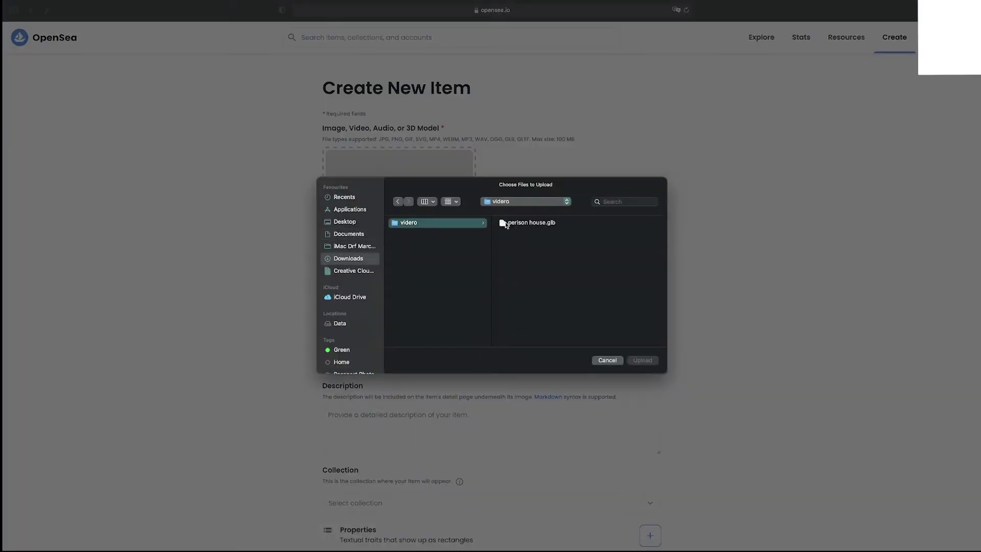
click(546, 222)
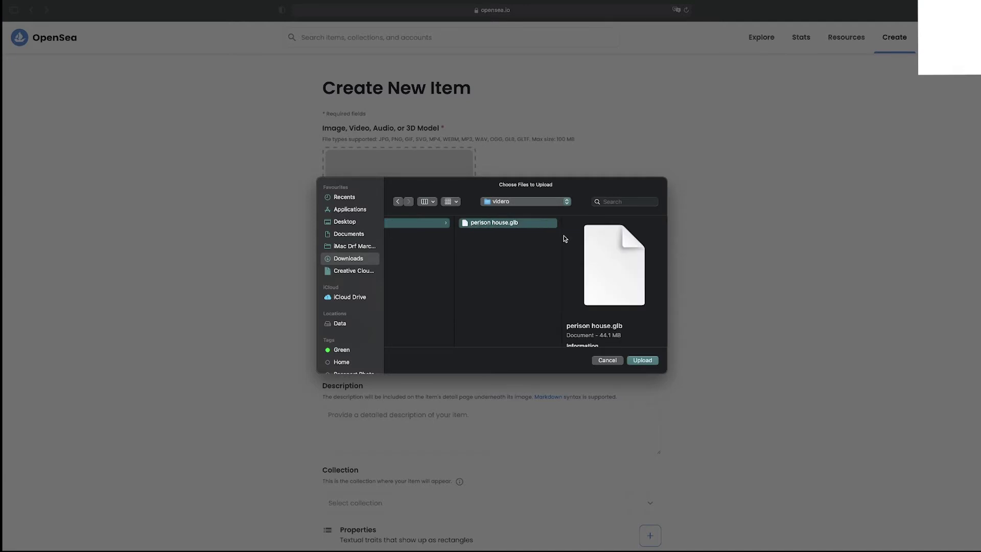
click(643, 360)
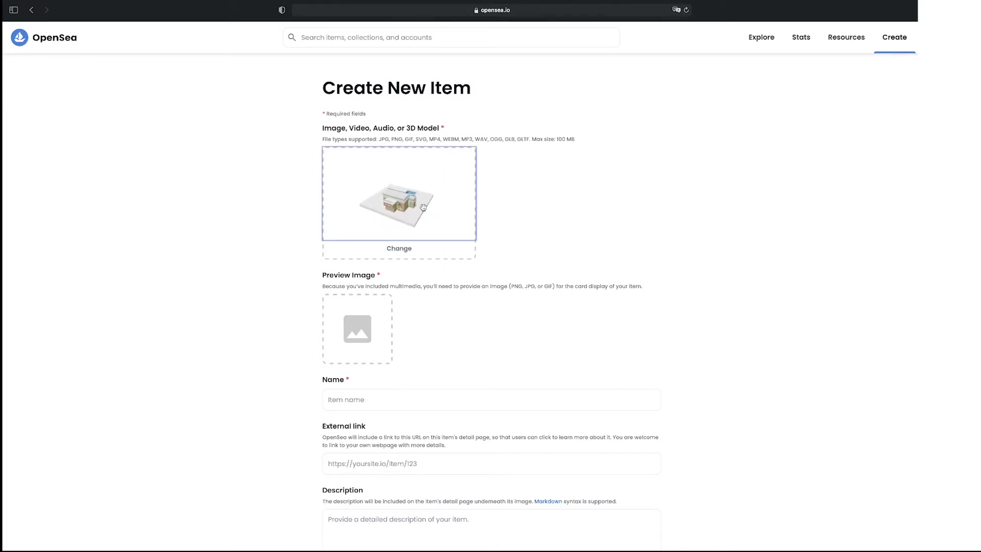
scroll(429, 195, up, 5)
Step: Orbit the house model from a head-on facade close-up to an angled view of the pool
drag(421, 186, 411, 202)
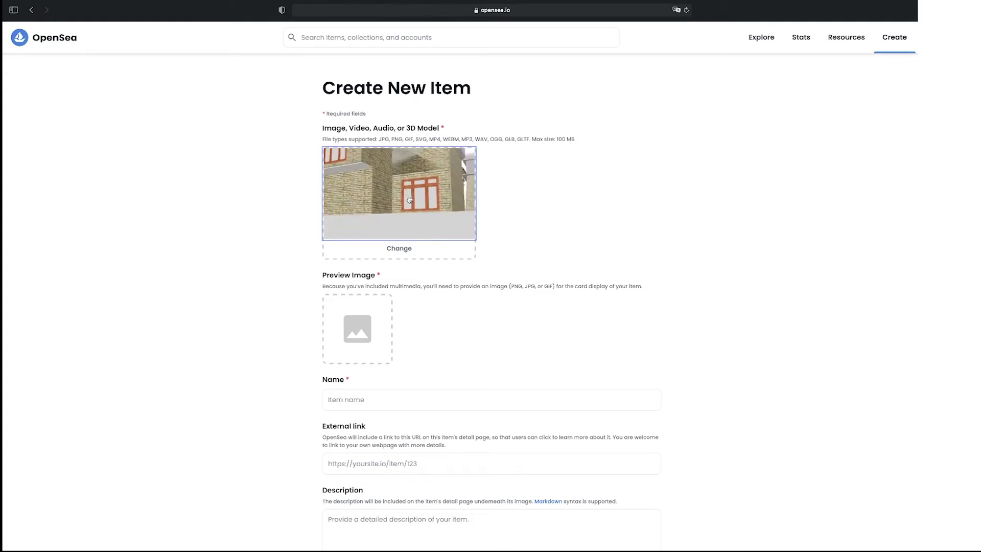
scroll(394, 205, down, 5)
drag(377, 208, 368, 205)
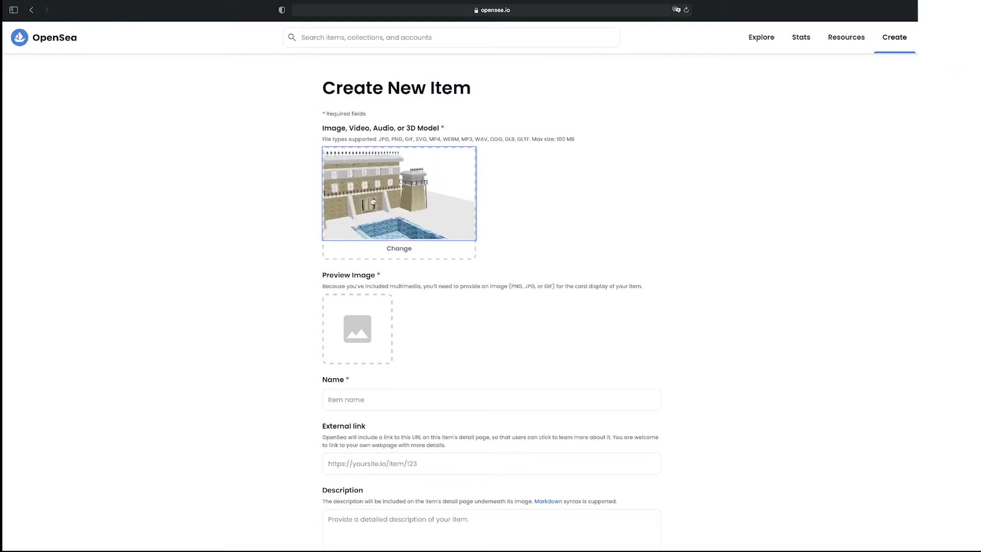
drag(370, 201, 353, 209)
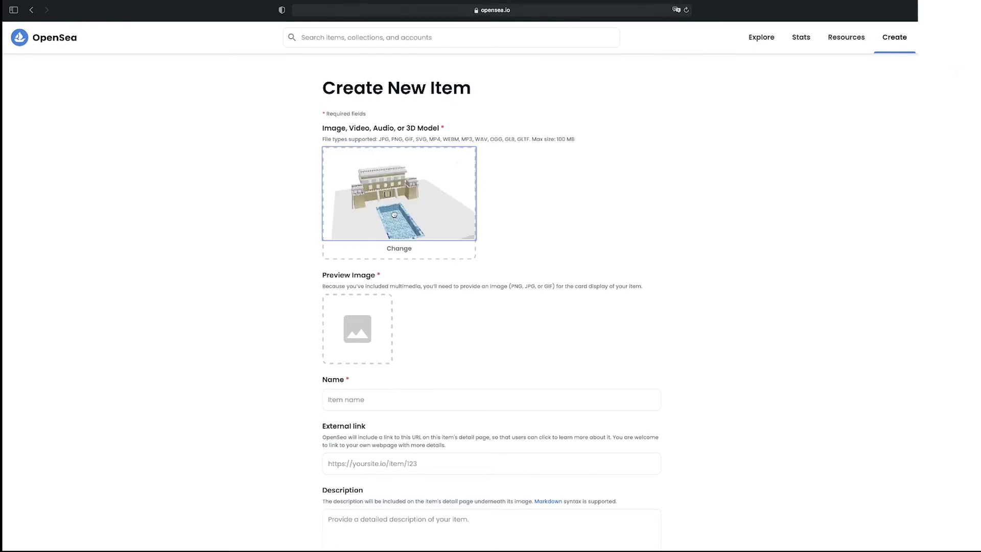